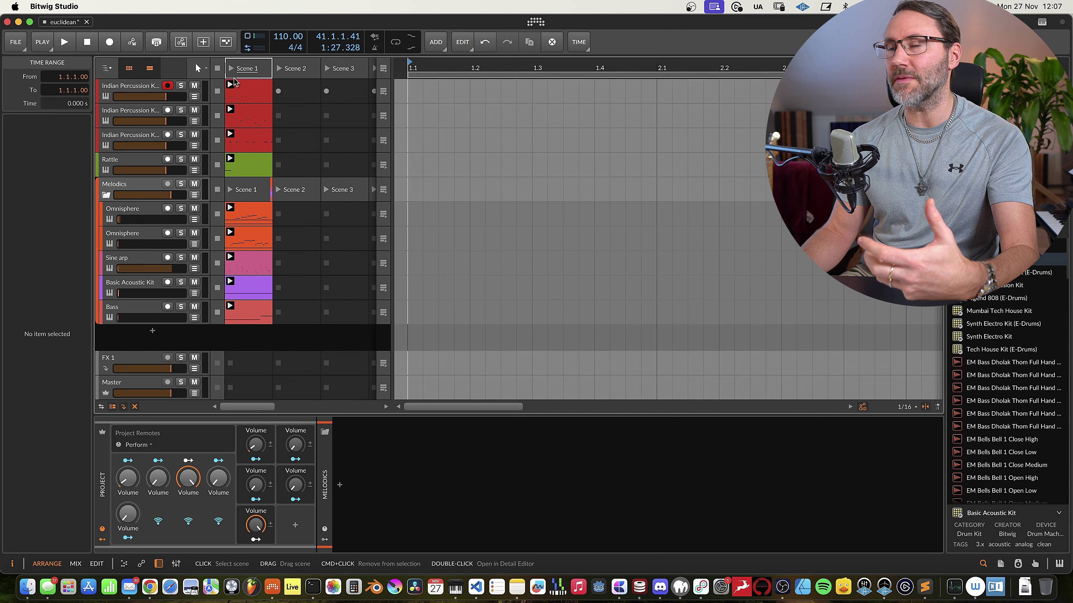
# Step: Collapse the Melodics group and audition the first Indian Percussion kit's Drum Machine sounds
pyautogui.click(235, 81)
pyautogui.click(105, 195)
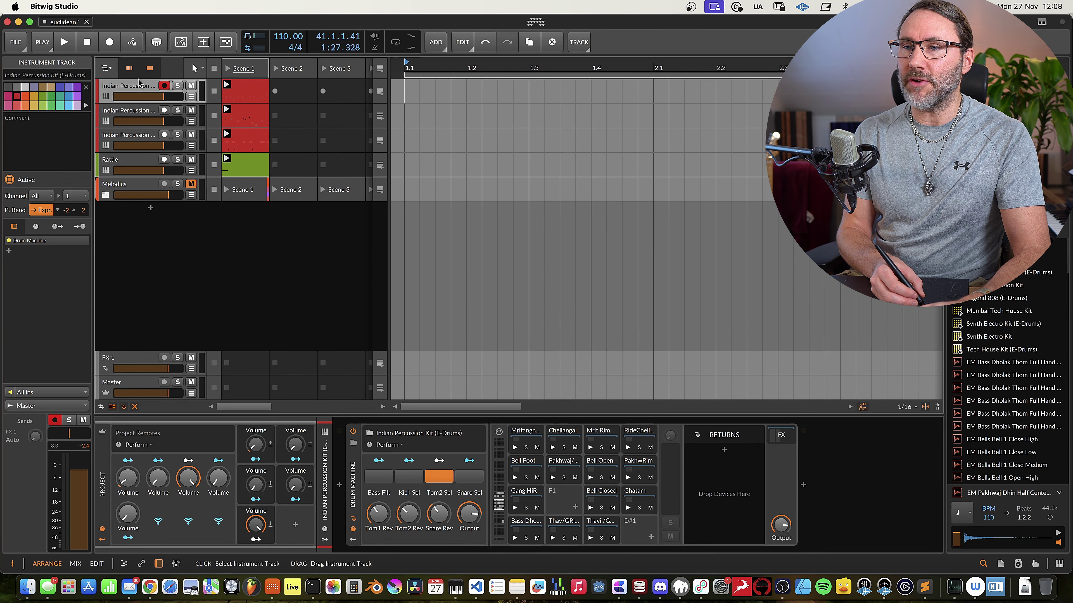
pyautogui.click(350, 473)
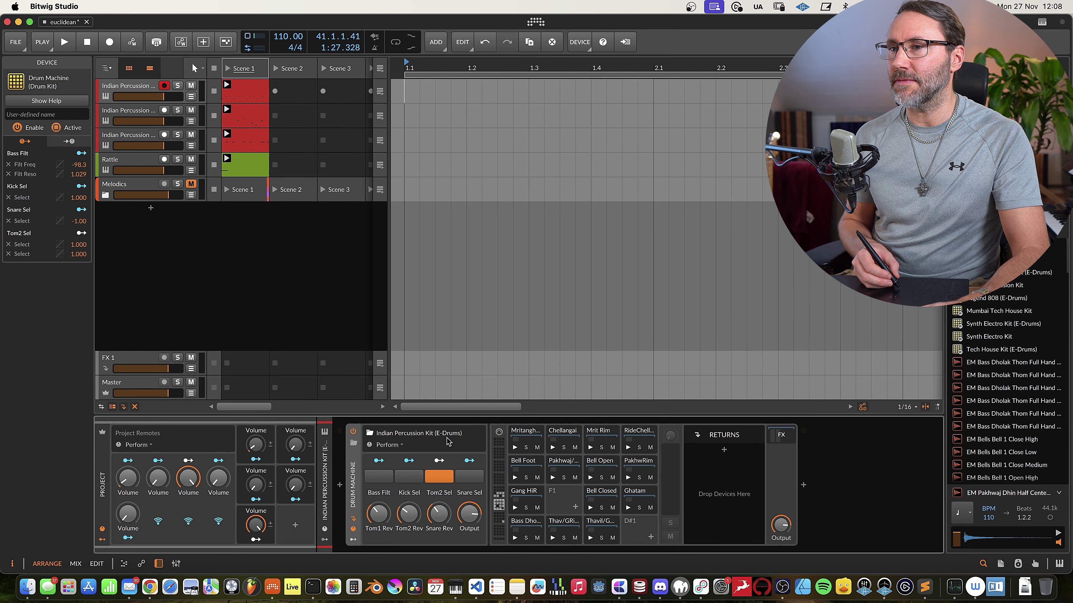
pyautogui.moveTo(551, 538)
pyautogui.mouseDown()
pyautogui.moveTo(587, 537)
pyautogui.moveTo(594, 478)
pyautogui.mouseUp()
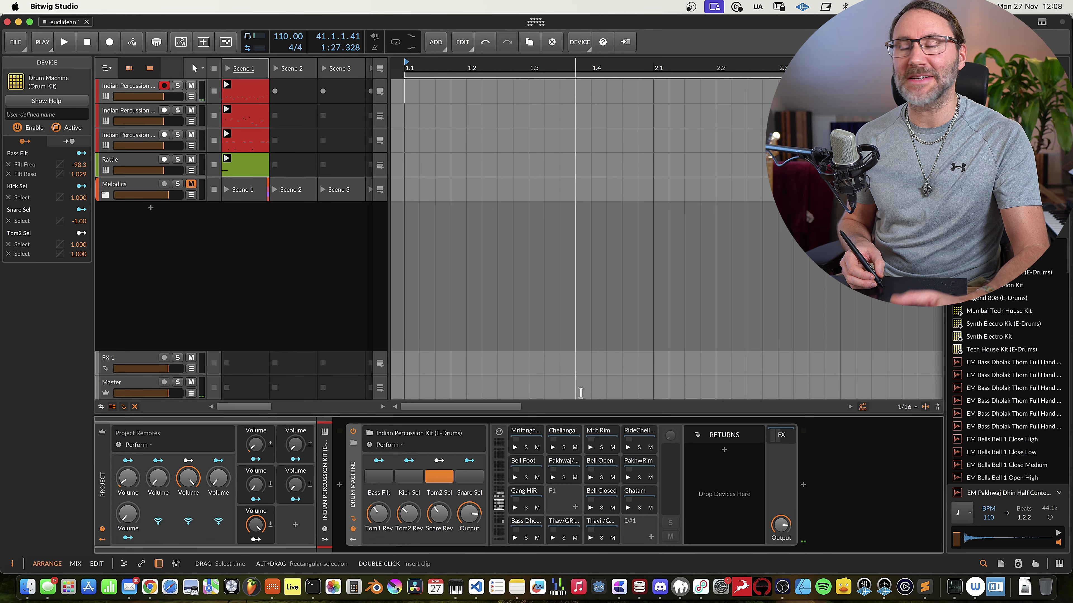
# Step: Open the first and second percussion clips' notes in the editor
pyautogui.doubleClick(249, 93)
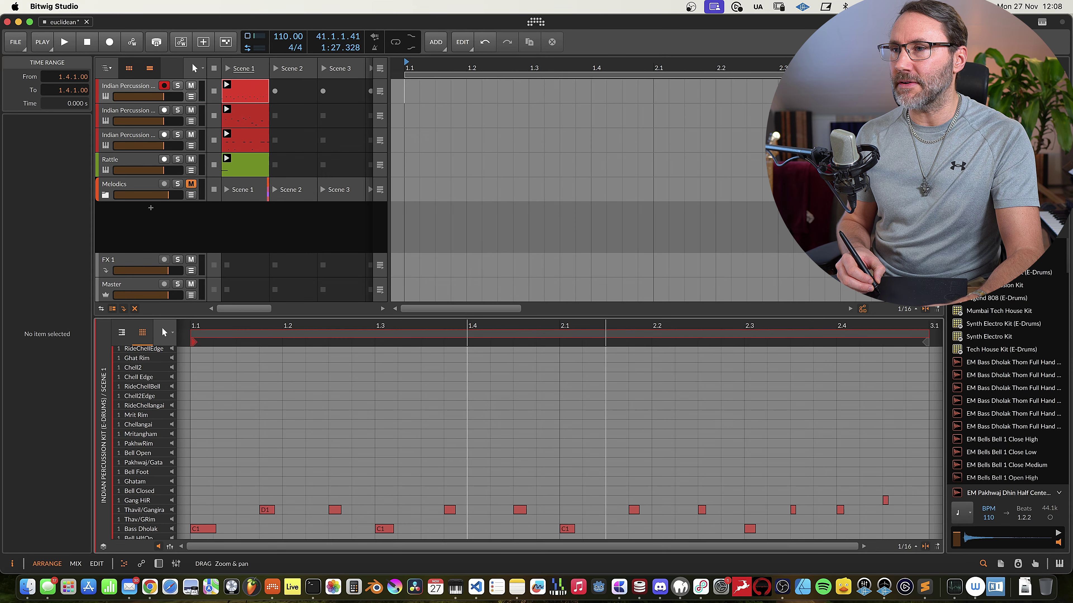
pyautogui.scroll(-5, 531, 392)
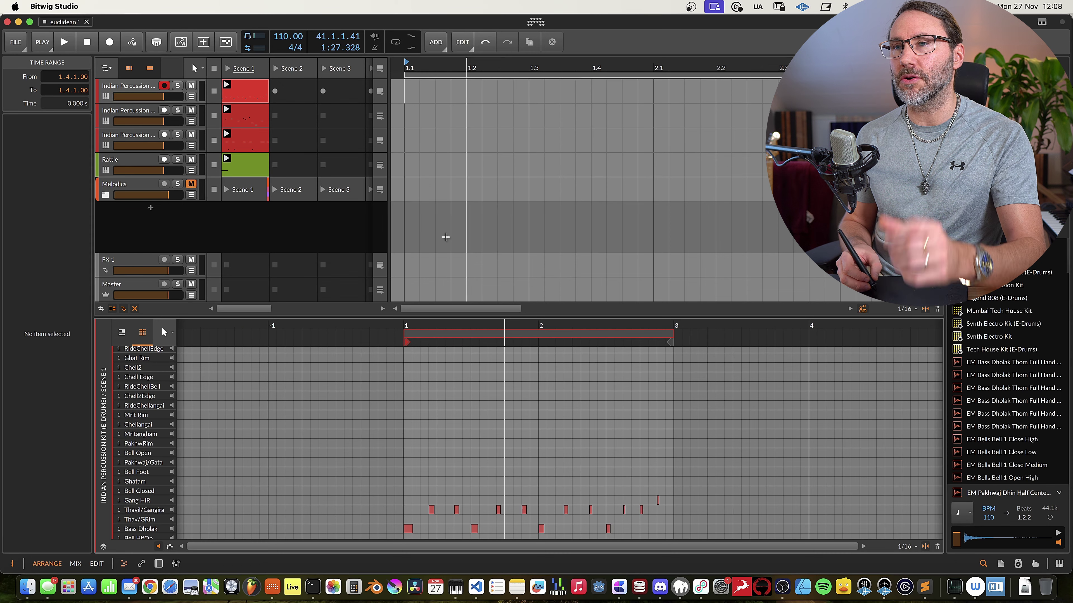
pyautogui.click(251, 120)
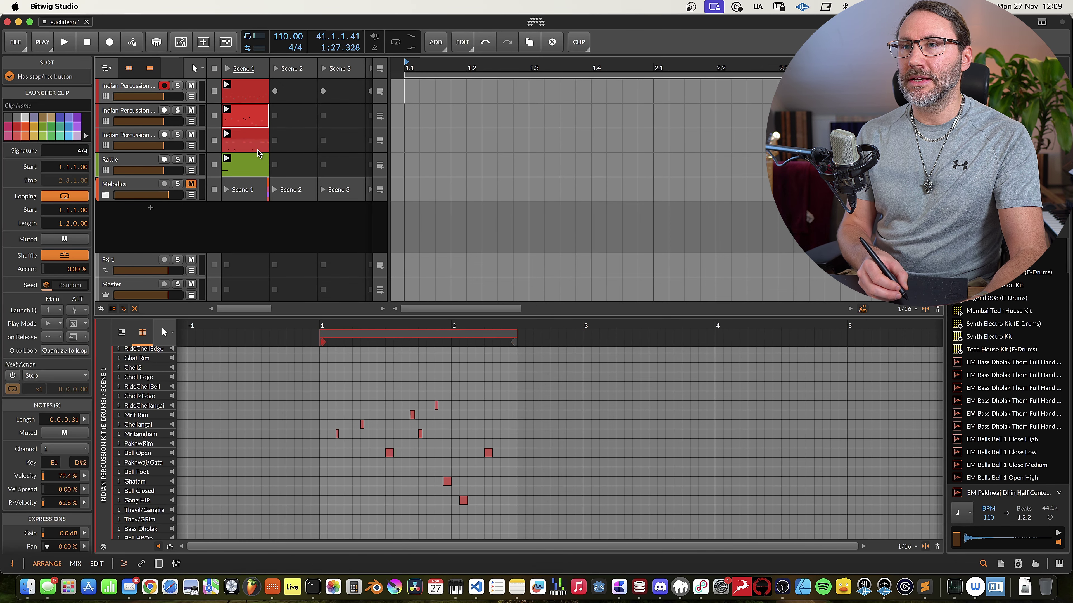
# Step: Mute the third Indian Percussion and Rattle tracks, leaving the first percussion track selected
pyautogui.click(126, 89)
pyautogui.click(191, 110)
pyautogui.click(191, 134)
pyautogui.click(191, 159)
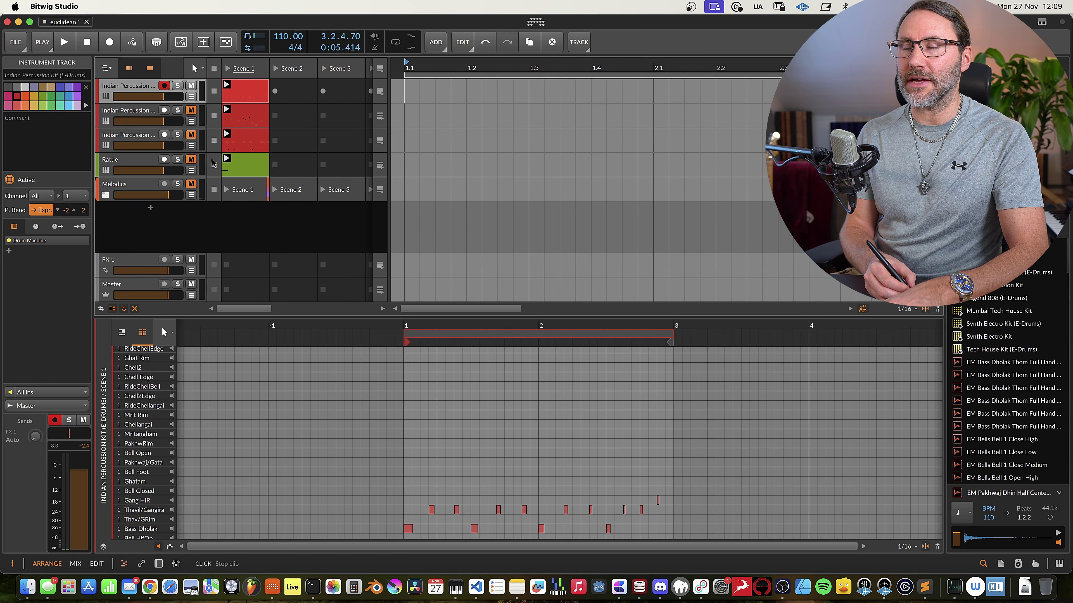
# Step: Play the first percussion clip, then launch the second percussion clip alongside it
pyautogui.press('space')
pyautogui.click(245, 90)
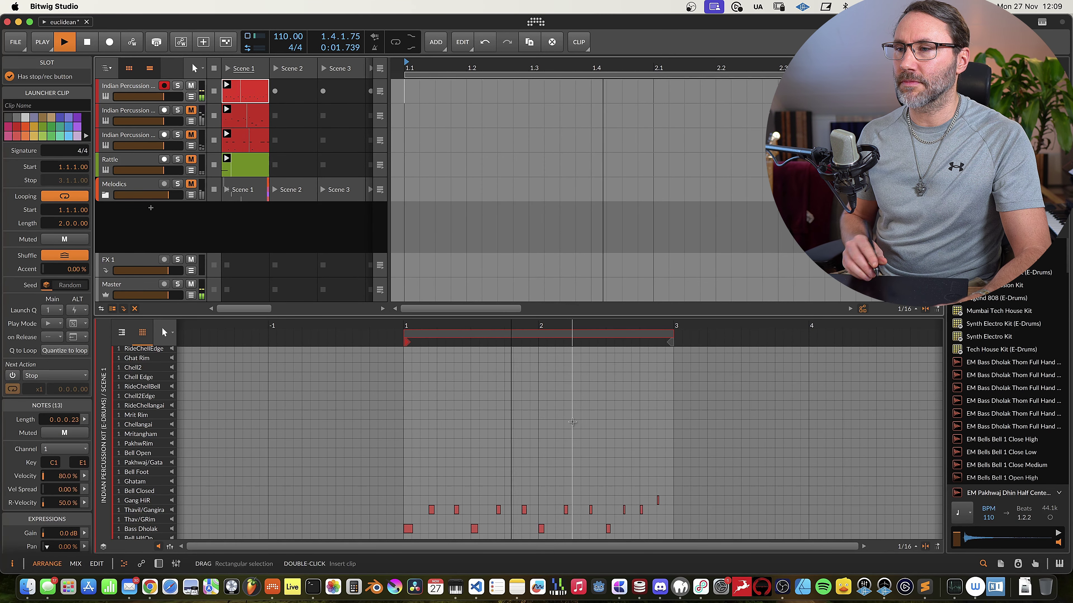
pyautogui.scroll(-1, 572, 422)
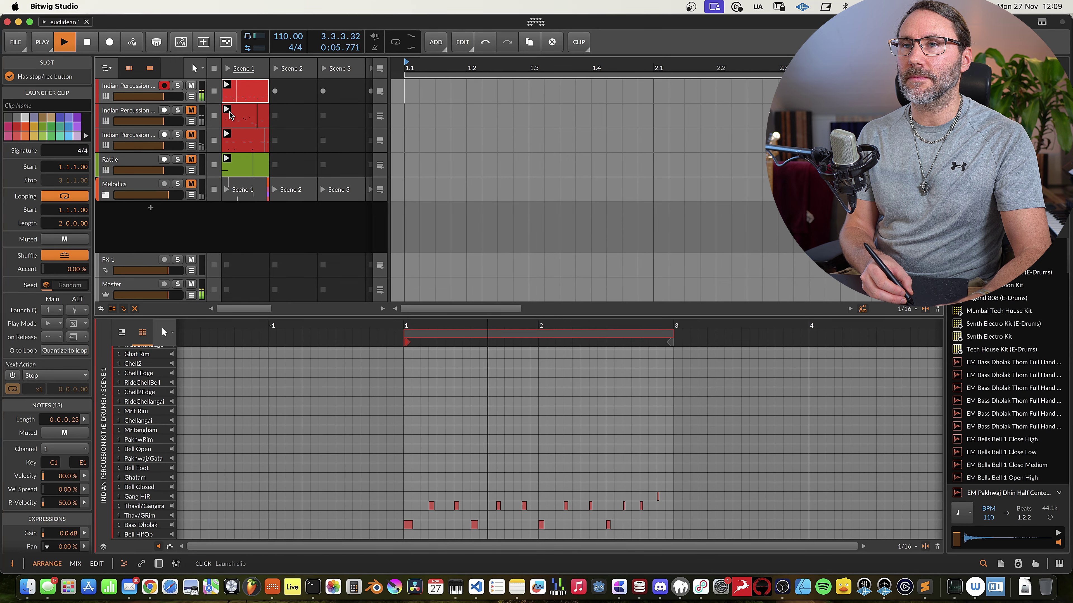
pyautogui.press('space')
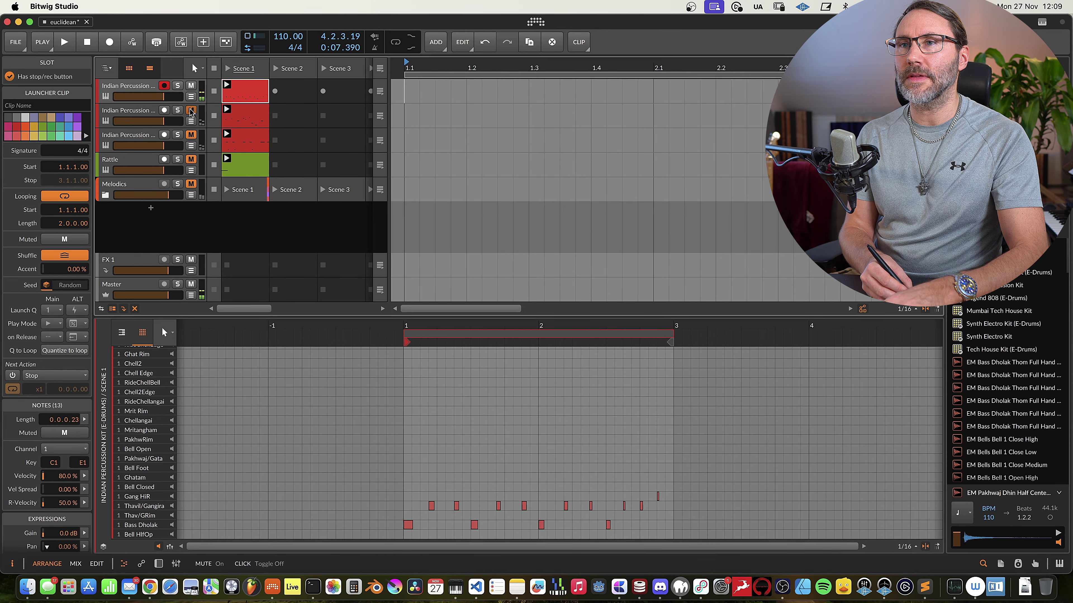
pyautogui.press('space')
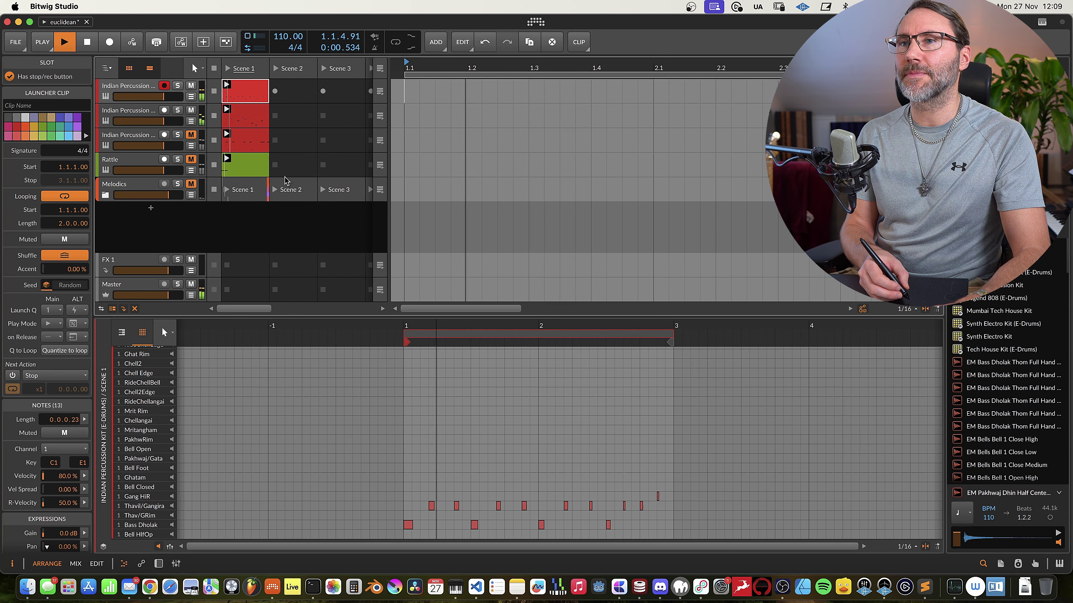
pyautogui.click(249, 112)
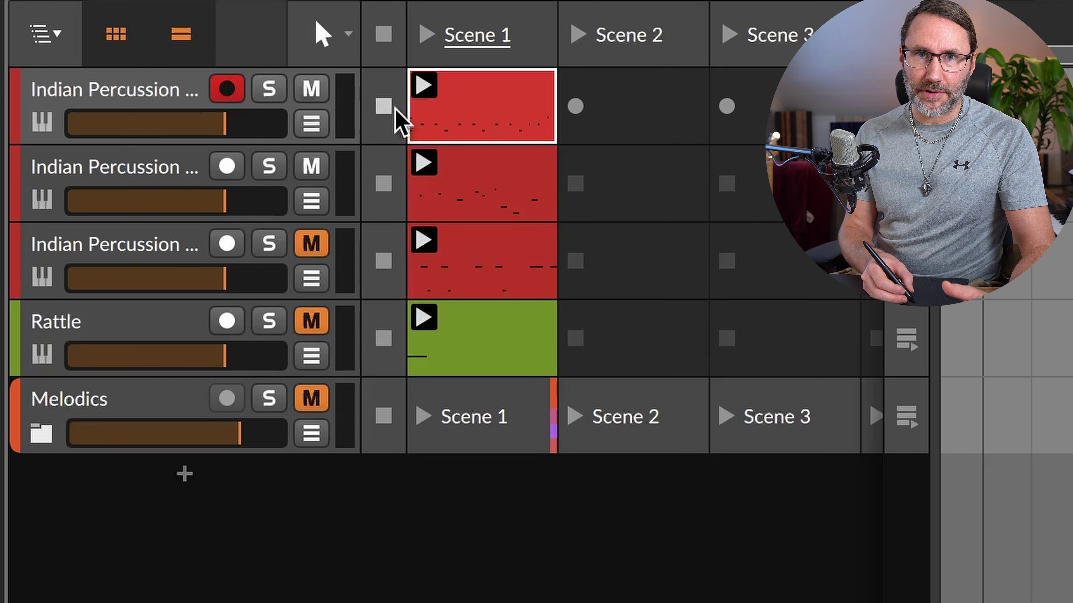
# Step: Select the second and first percussion clips, then launch all Scene 1 clips together
pyautogui.click(489, 199)
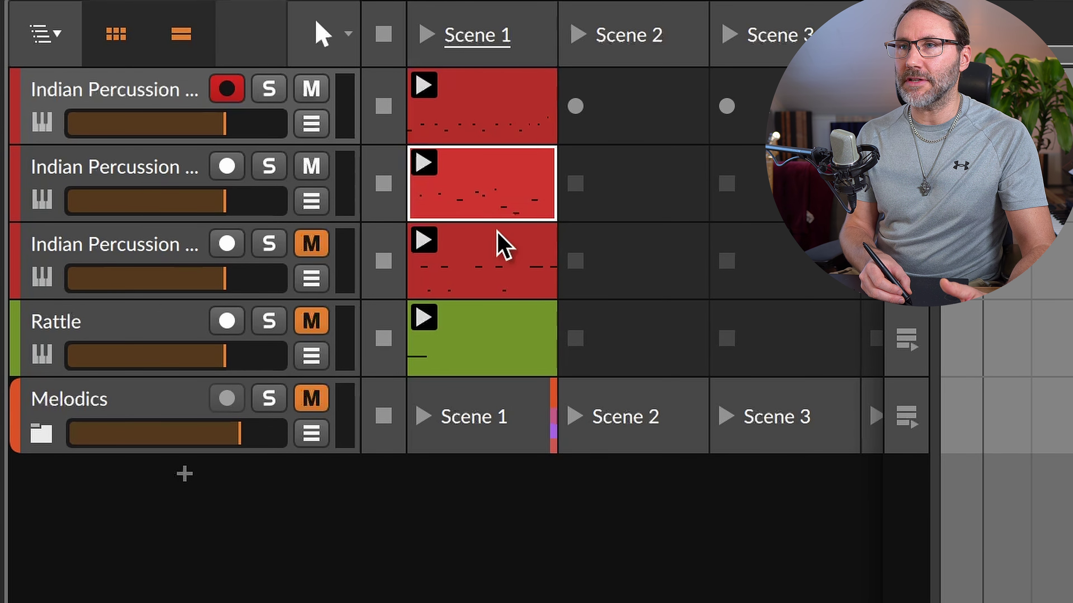
pyautogui.click(486, 108)
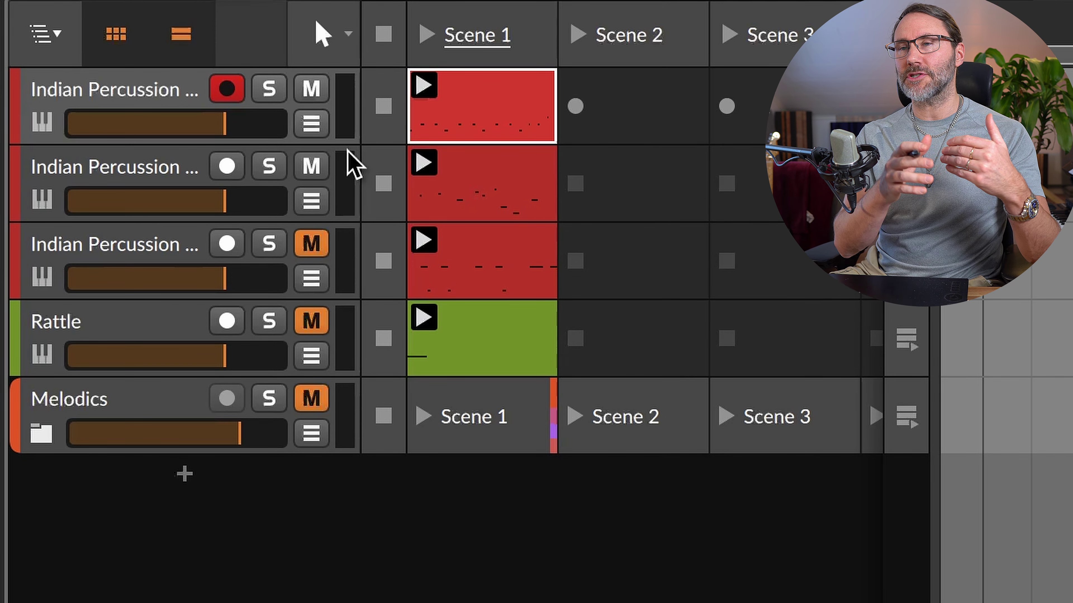
pyautogui.click(441, 46)
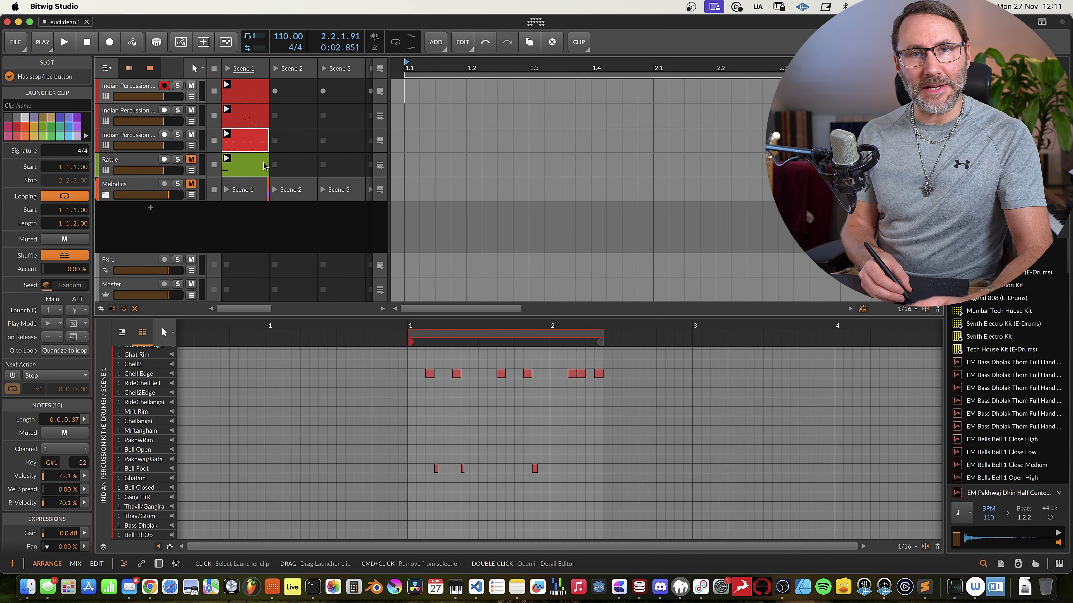
# Step: Extend the third percussion clip's loop end to 2.3, restore it to 2.2.3, and launch the clips
pyautogui.scroll(3, 619, 353)
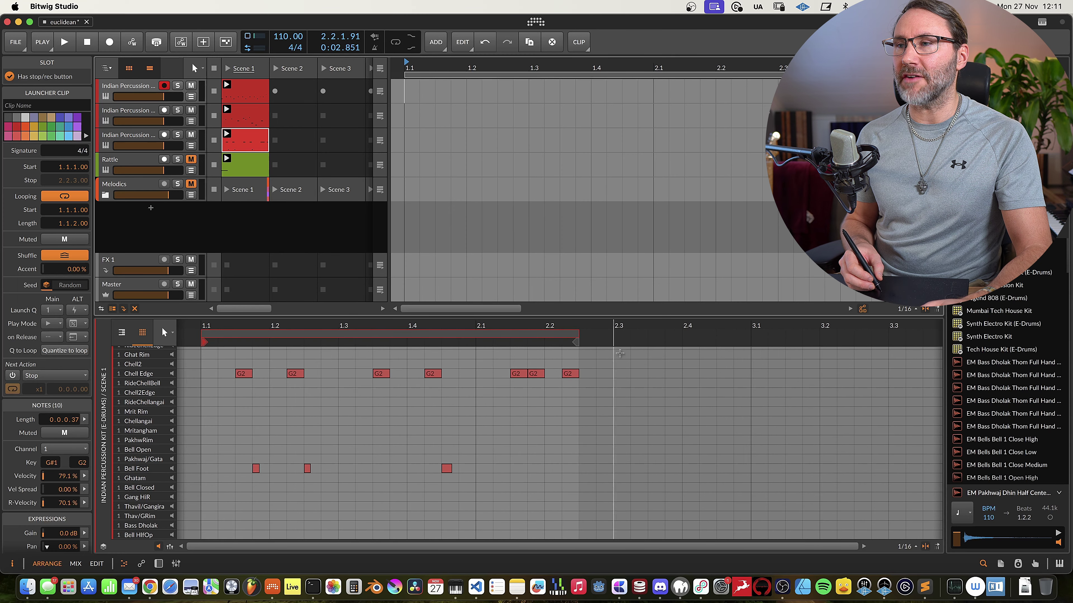
pyautogui.click(580, 333)
pyautogui.moveTo(576, 332)
pyautogui.mouseDown()
pyautogui.moveTo(614, 335)
pyautogui.moveTo(579, 335)
pyautogui.mouseUp()
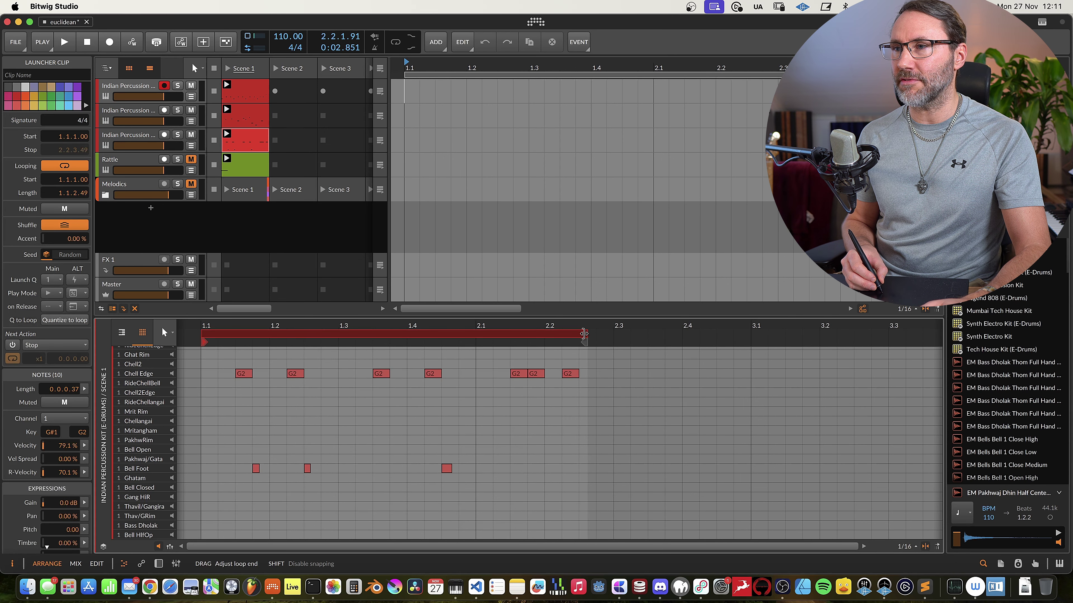
pyautogui.scroll(-2, 579, 335)
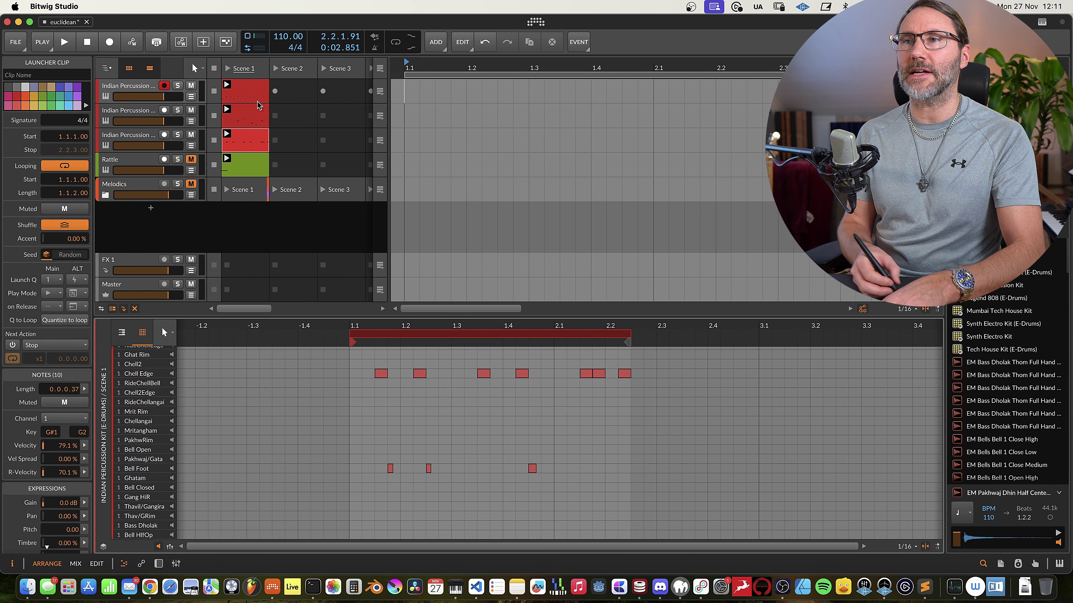
pyautogui.click(232, 83)
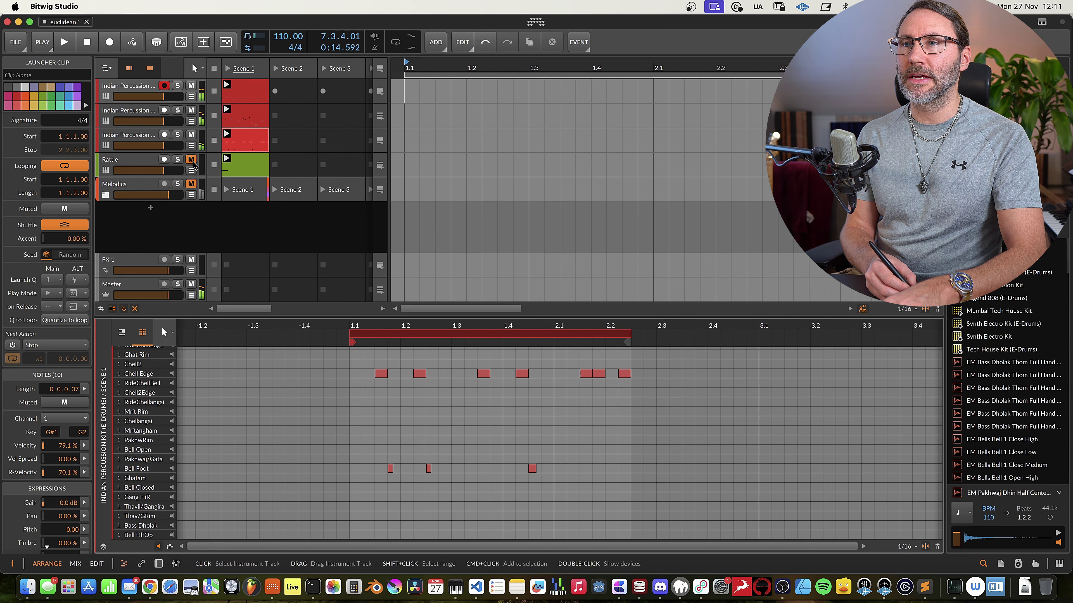
# Step: Stop playback and record-arm the third Indian Percussion track
pyautogui.click(247, 93)
pyautogui.press('space')
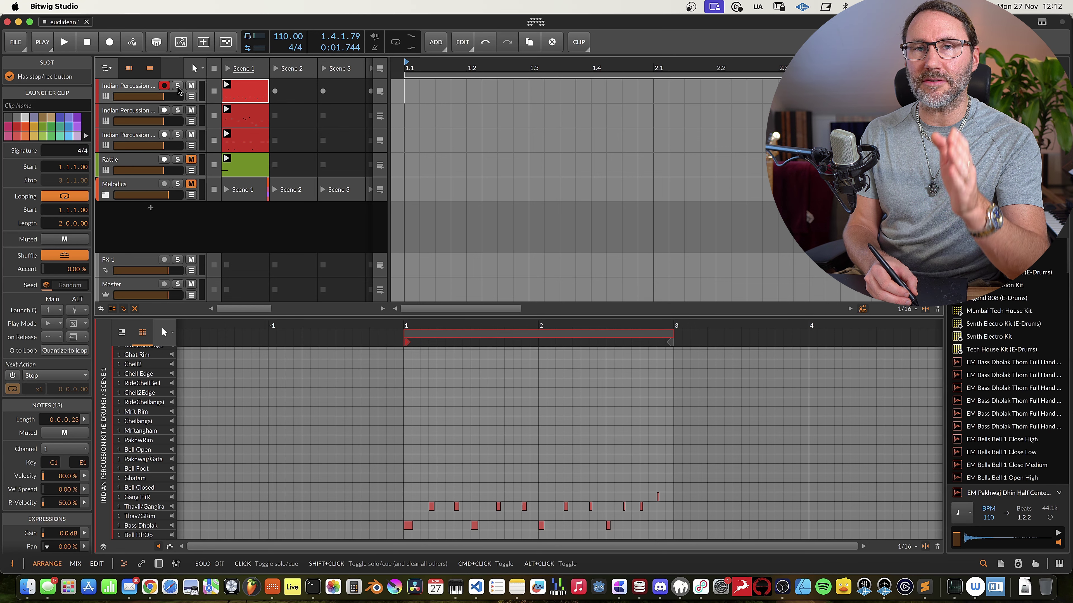
pyautogui.click(136, 112)
pyautogui.click(142, 136)
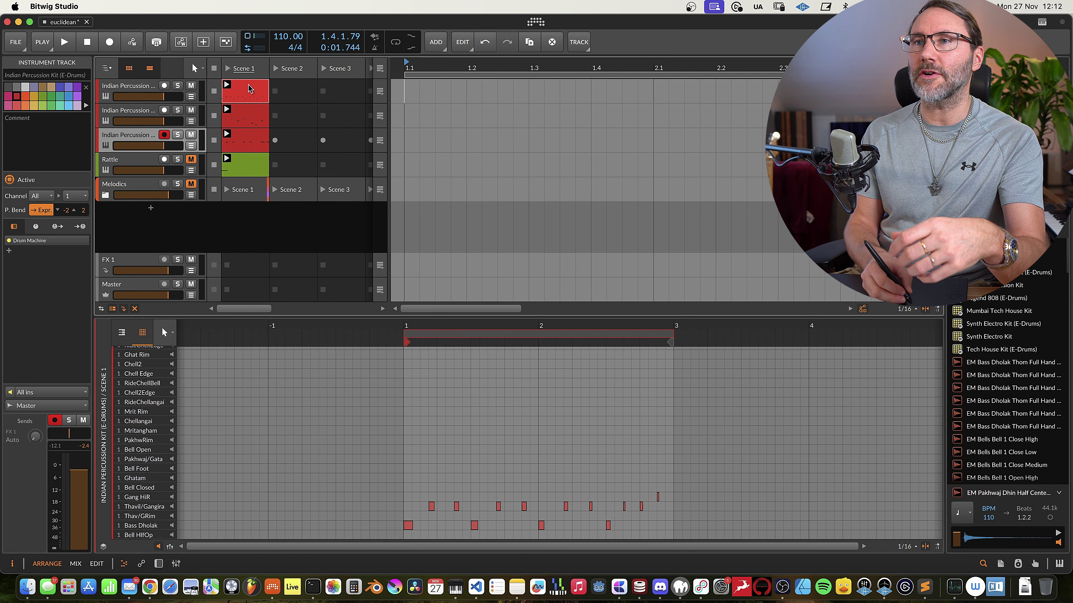
# Step: Solo all three Indian Percussion tracks, zoom out the clip timeline, and play from the start
pyautogui.click(170, 92)
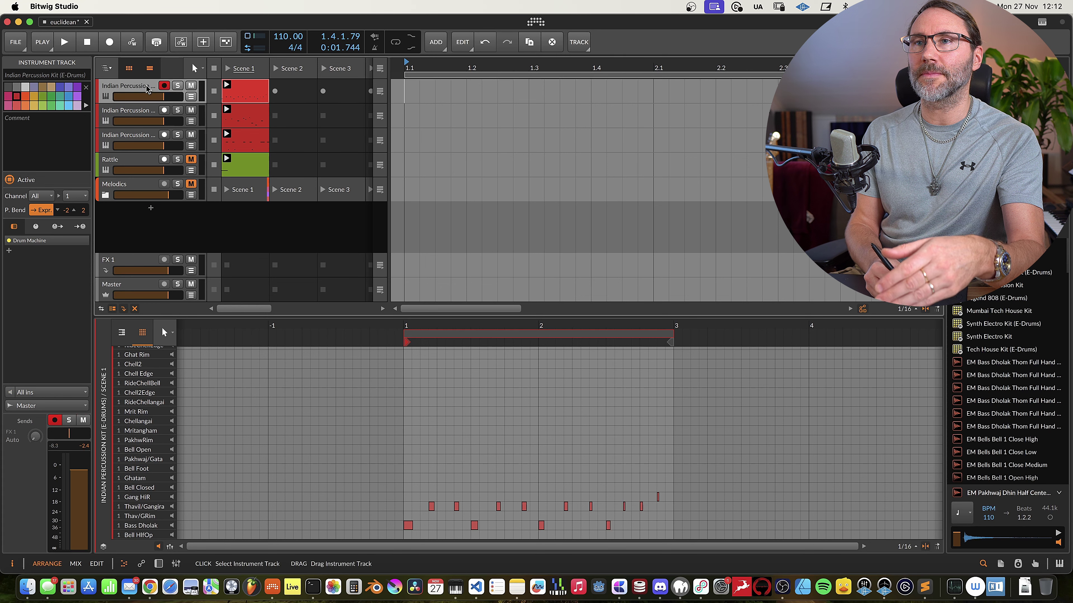
pyautogui.click(179, 89)
pyautogui.press('space')
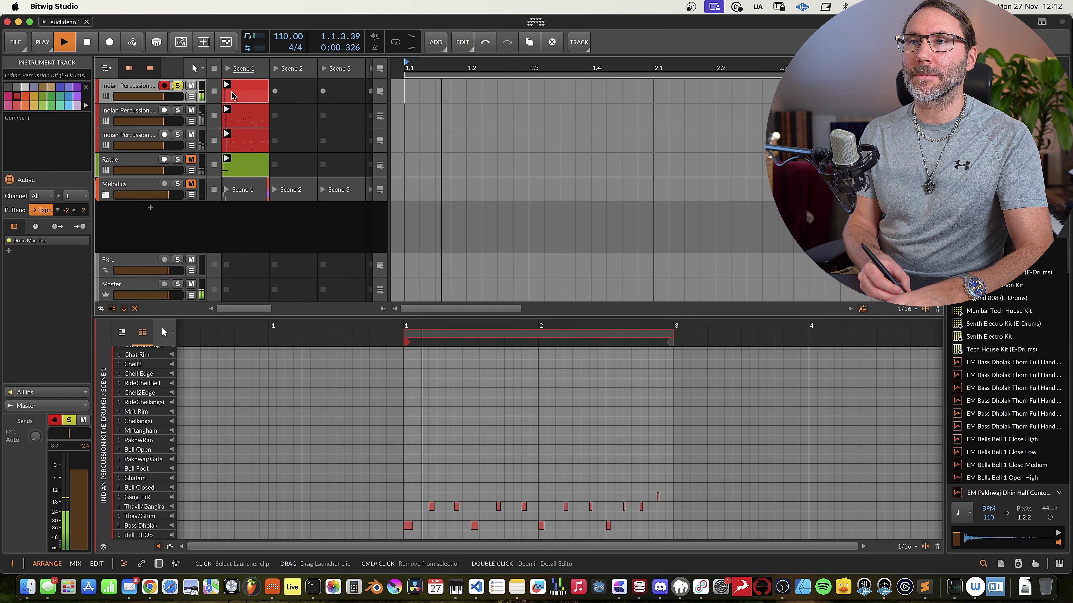
pyautogui.click(177, 110)
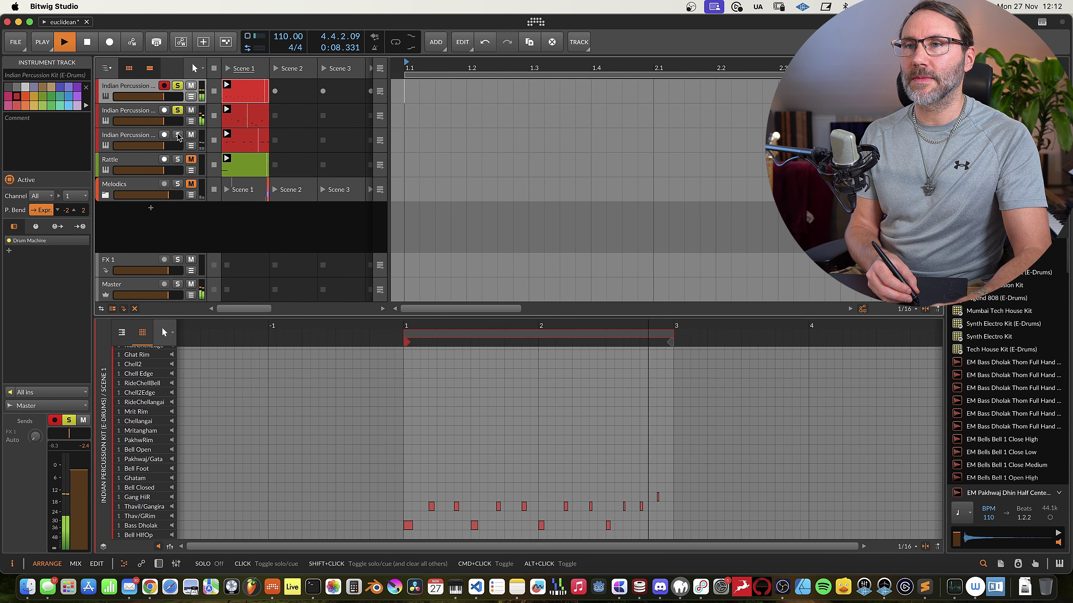
pyautogui.click(178, 136)
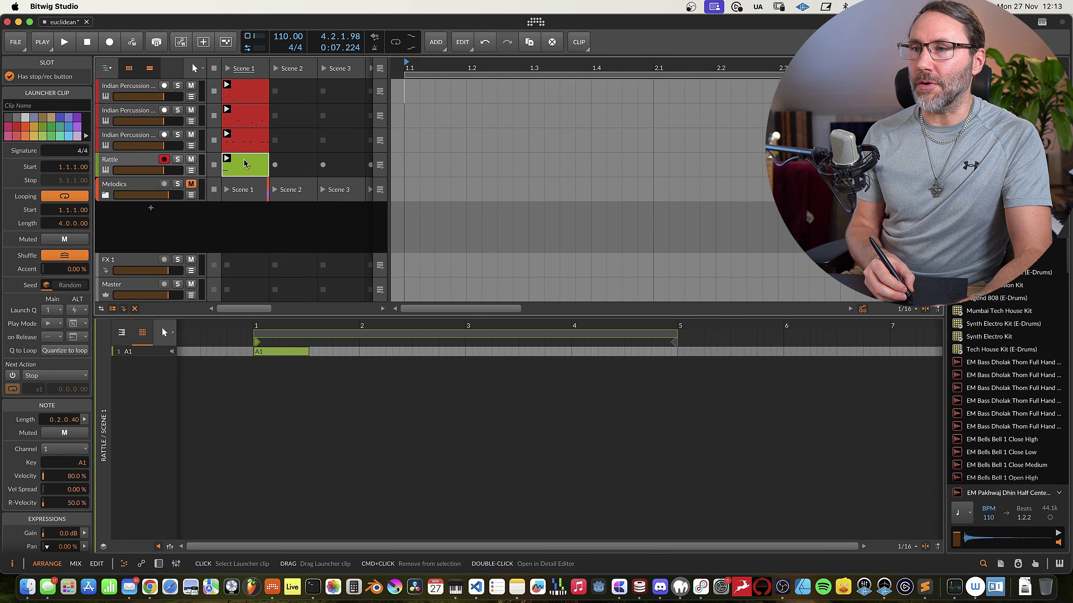
pyautogui.moveTo(522, 325); pyautogui.dragTo(499, 344)
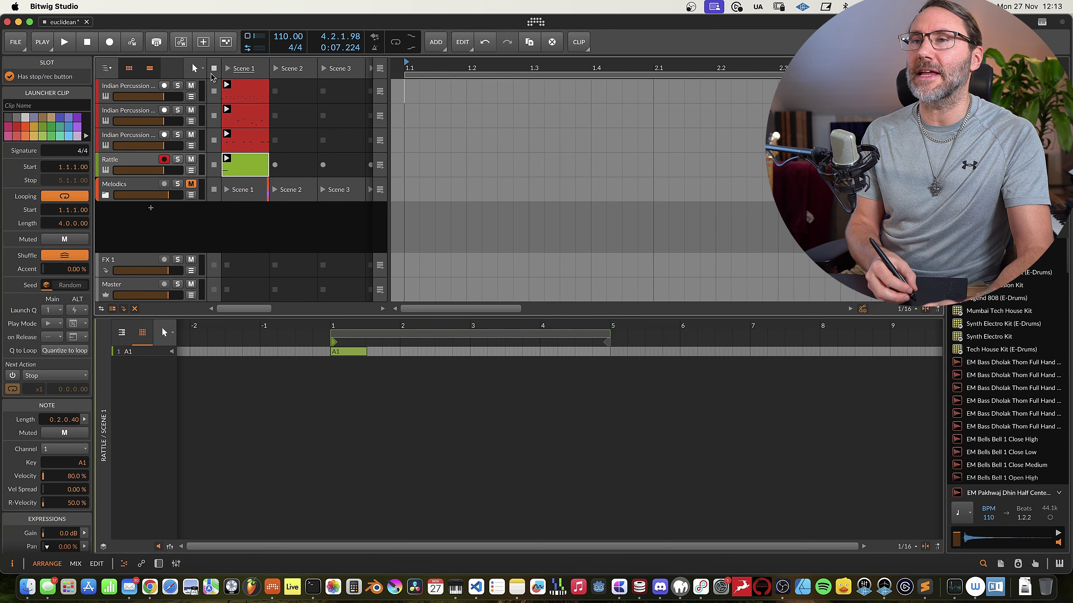
pyautogui.press('space')
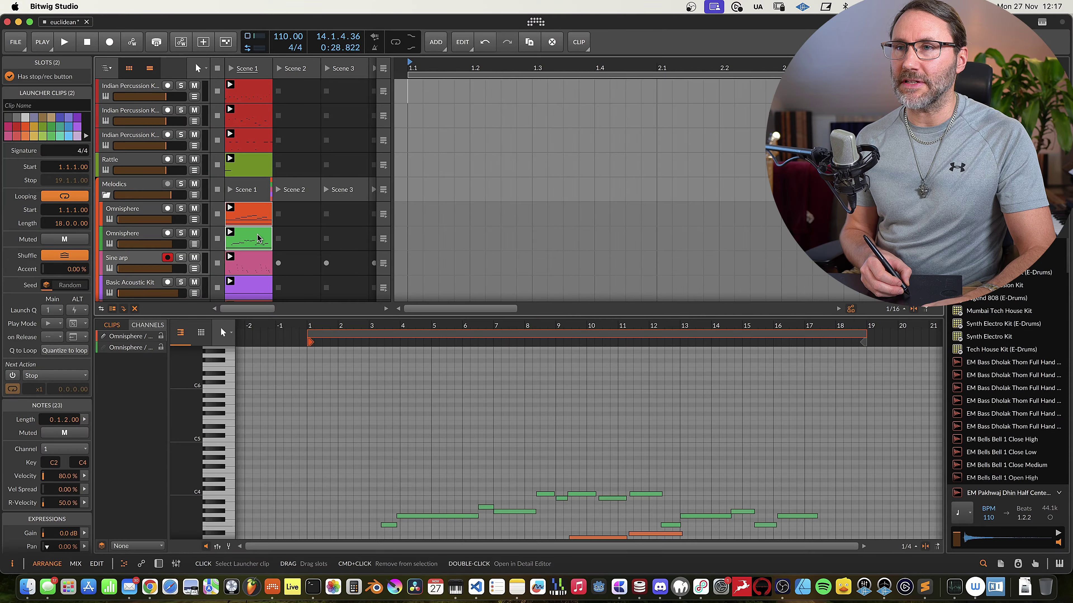
# Step: Solo both Omnisphere tracks and play them from bar 1
pyautogui.scroll(-5, 765, 444)
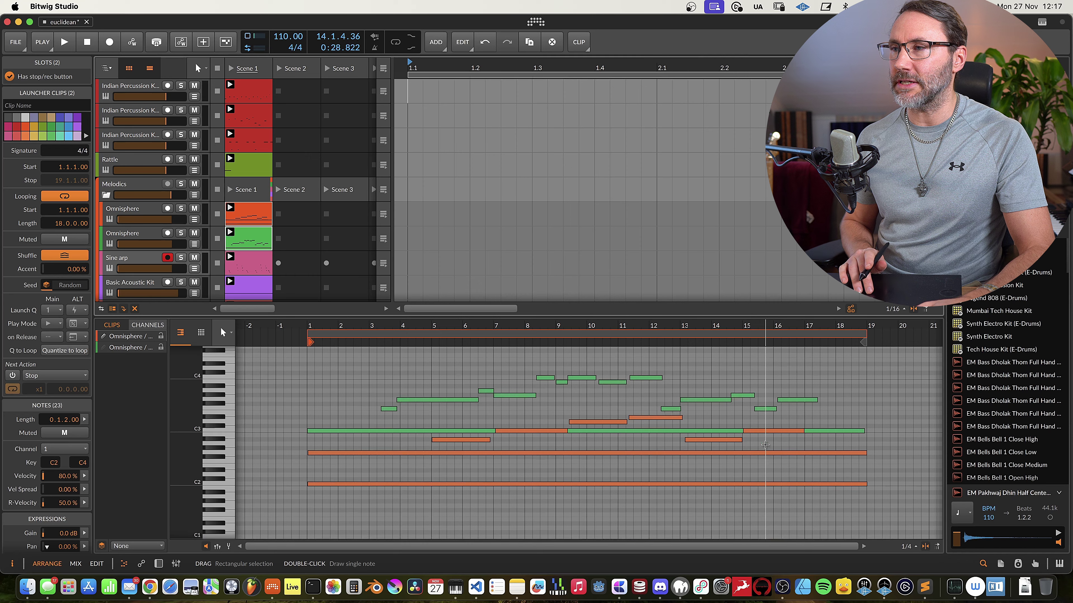
pyautogui.click(180, 208)
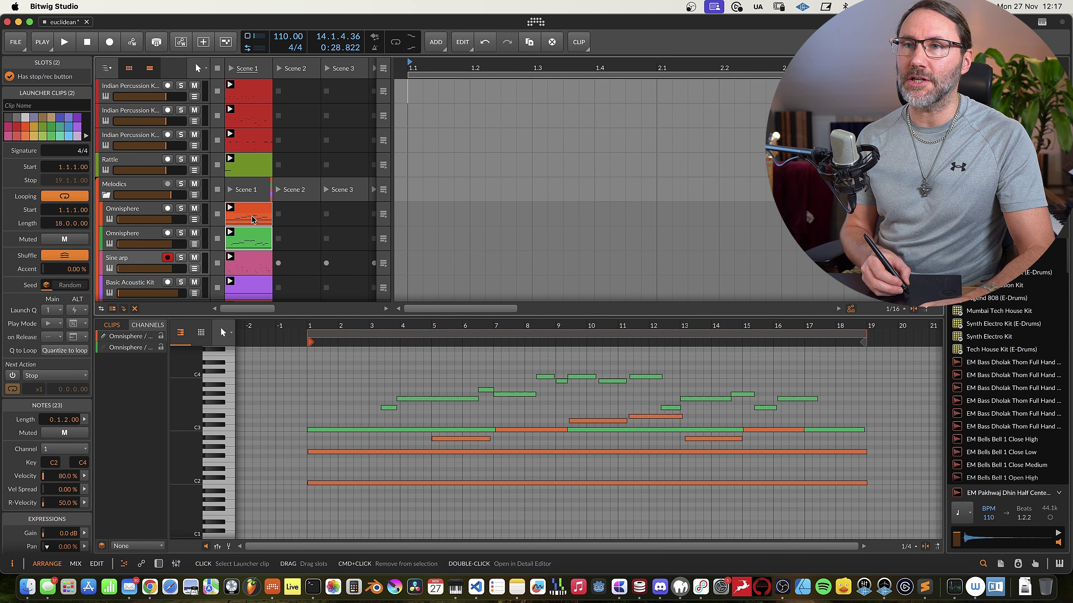
pyautogui.click(181, 233)
pyautogui.press('space')
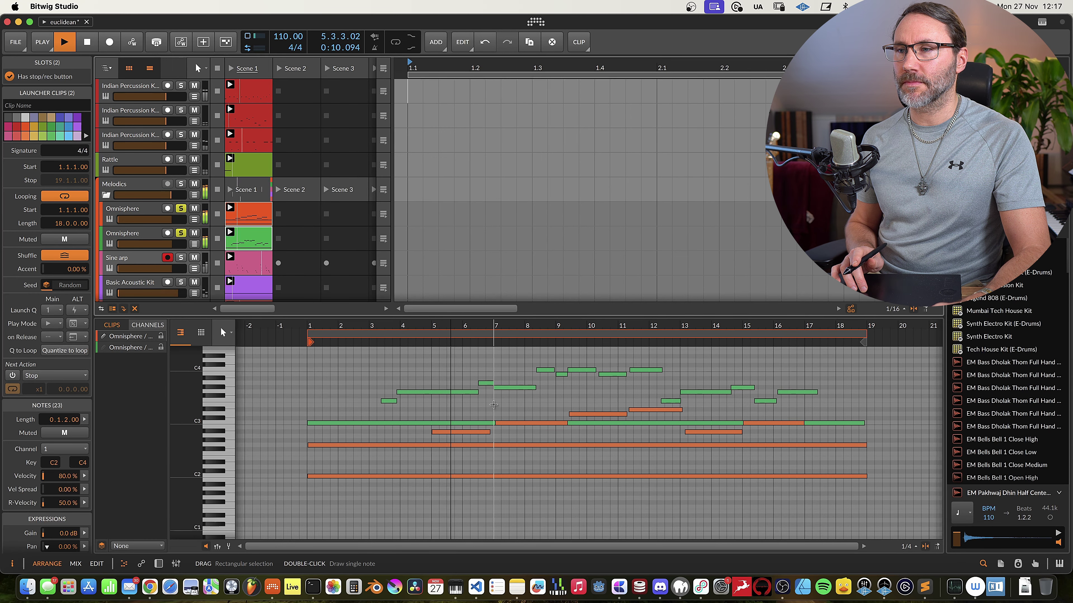
pyautogui.click(493, 404)
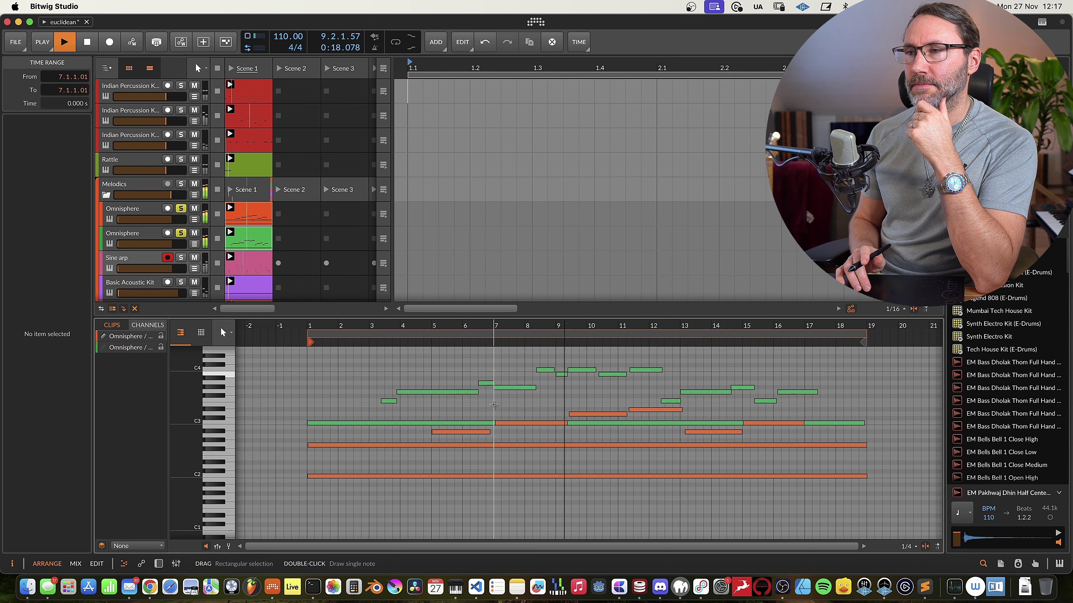
pyautogui.hscroll(3, 493, 405)
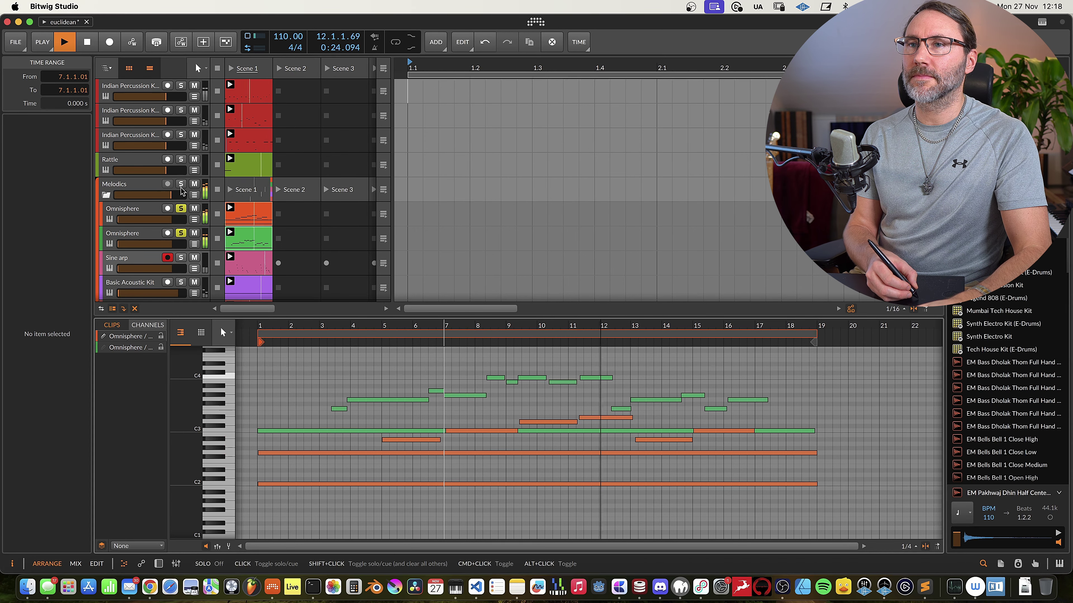
# Step: Add the three Indian Percussion and Rattle tracks to the solo, then clear those solos
pyautogui.moveTo(181, 85); pyautogui.dragTo(181, 135)
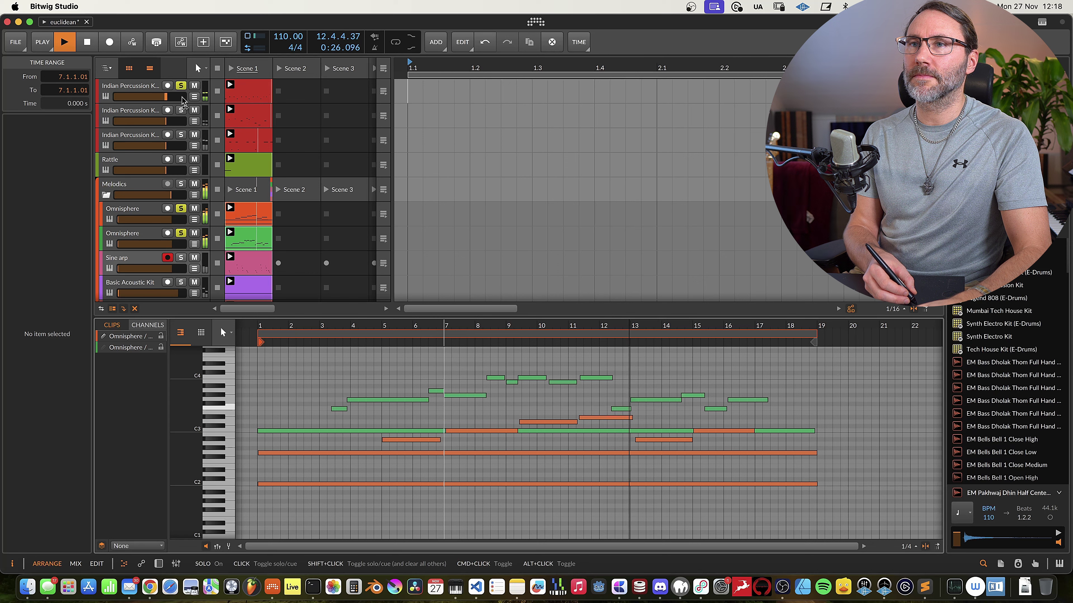
pyautogui.click(181, 159)
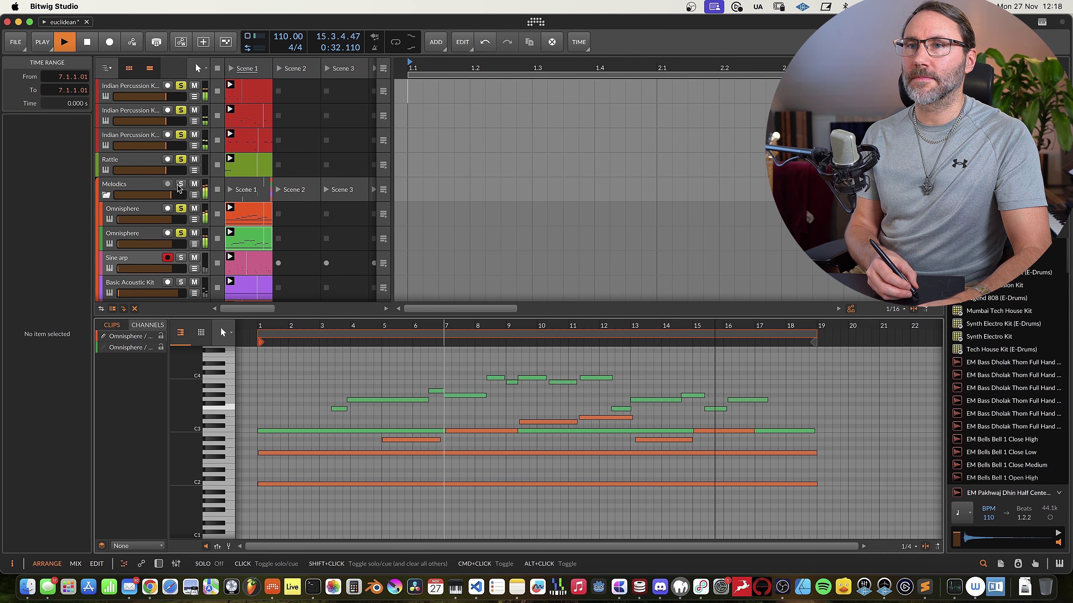
pyautogui.click(149, 86)
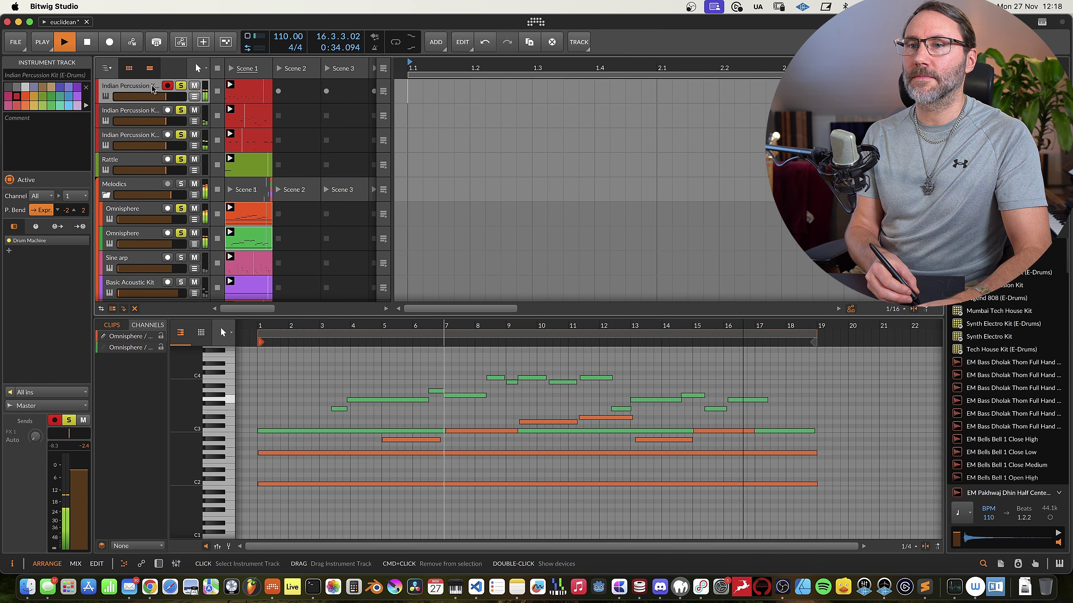
pyautogui.click(181, 86)
pyautogui.click(181, 109)
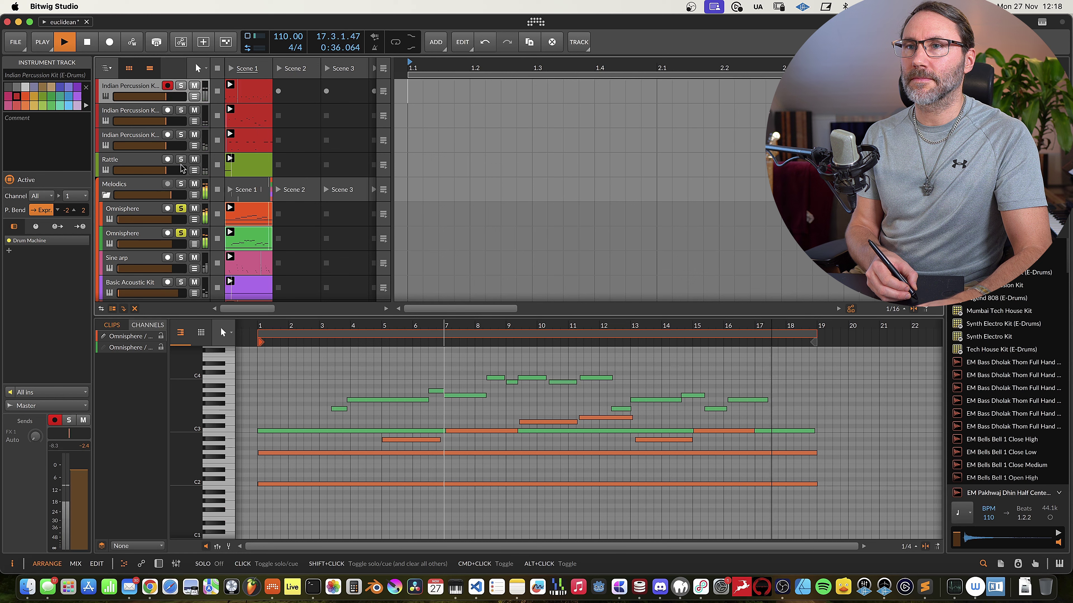
pyautogui.keyDown('shift'); pyautogui.click(181, 208); pyautogui.keyUp('shift')
# Step: Unsolo Omnisphere, inspect the Sine arp clip, then solo Basic Acoustic Kit with its devices showing
pyautogui.click(180, 211)
pyautogui.press('space')
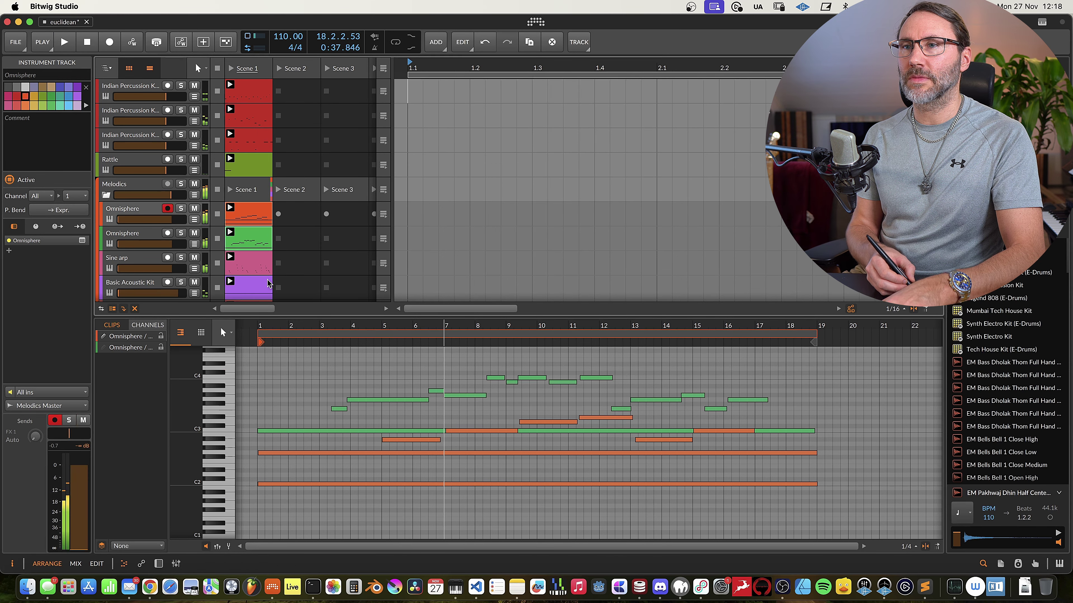
pyautogui.click(257, 266)
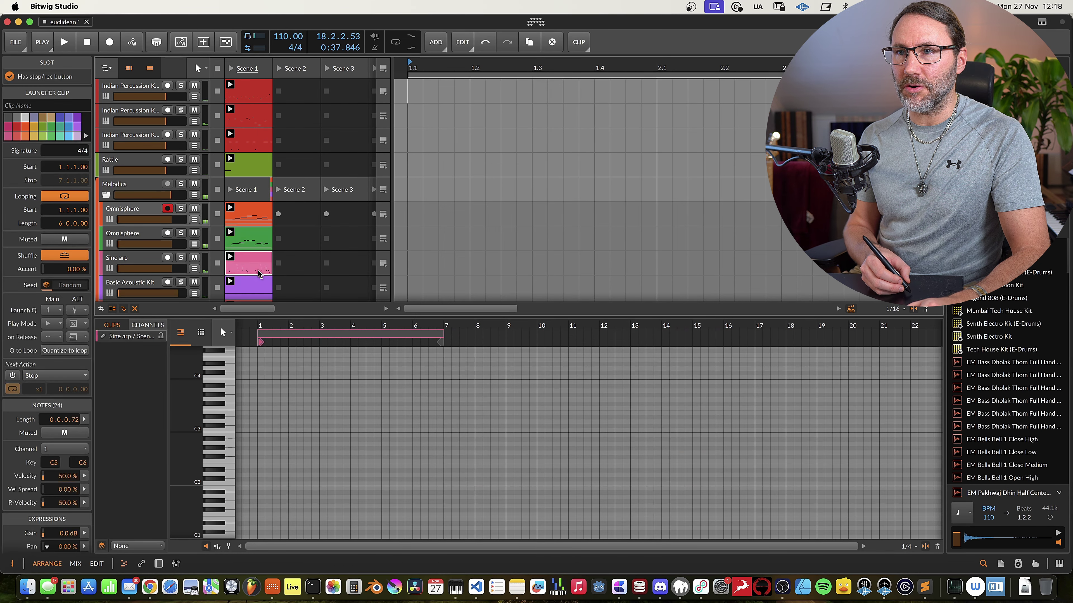
pyautogui.scroll(5, 363, 365)
pyautogui.scroll(-2, 363, 365)
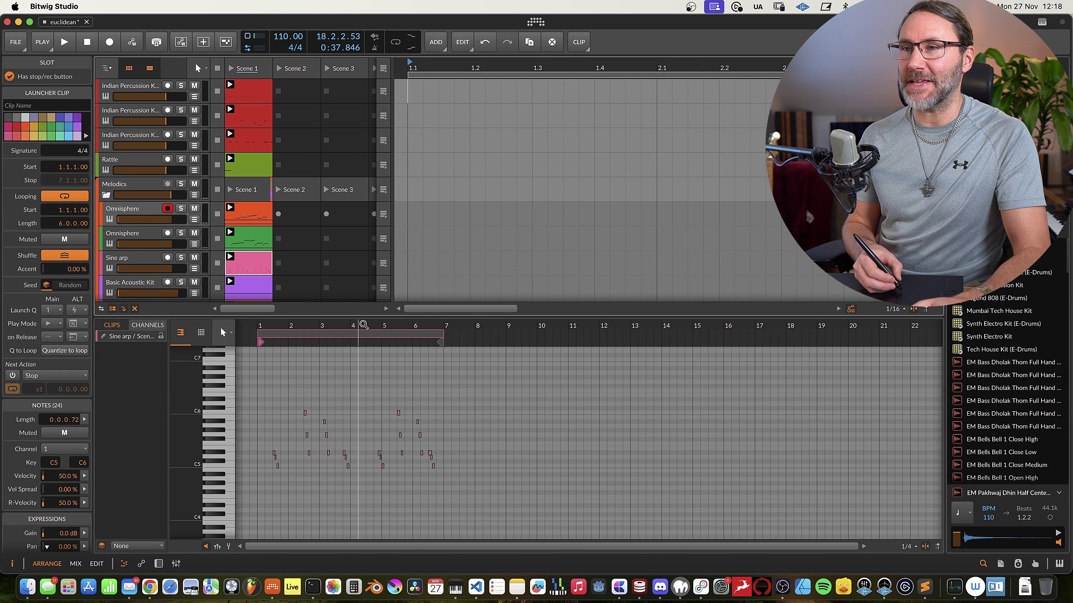
pyautogui.scroll(2, 329, 423)
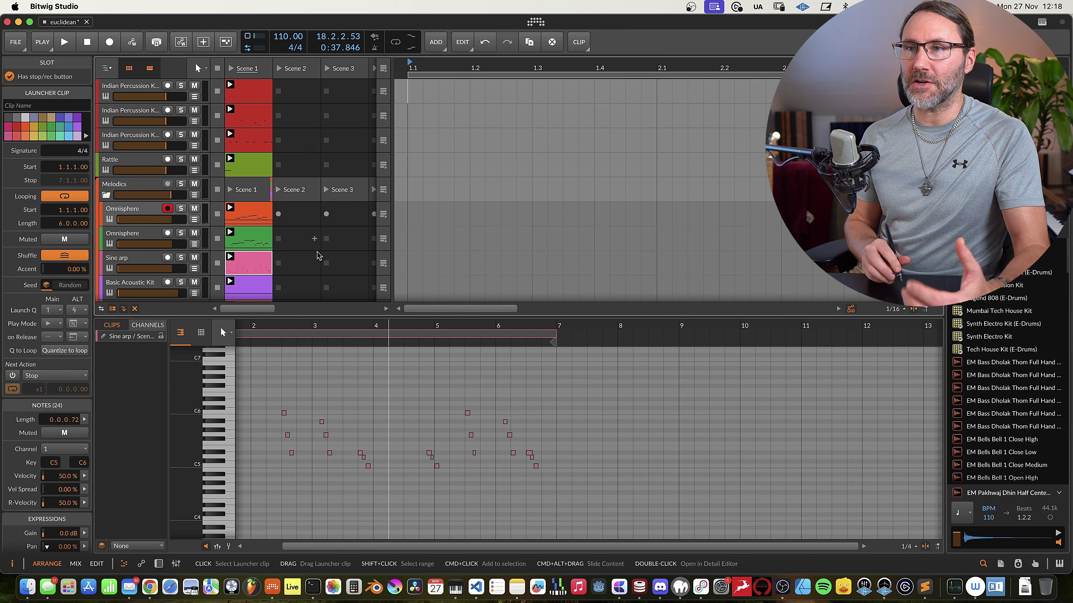
pyautogui.click(260, 237)
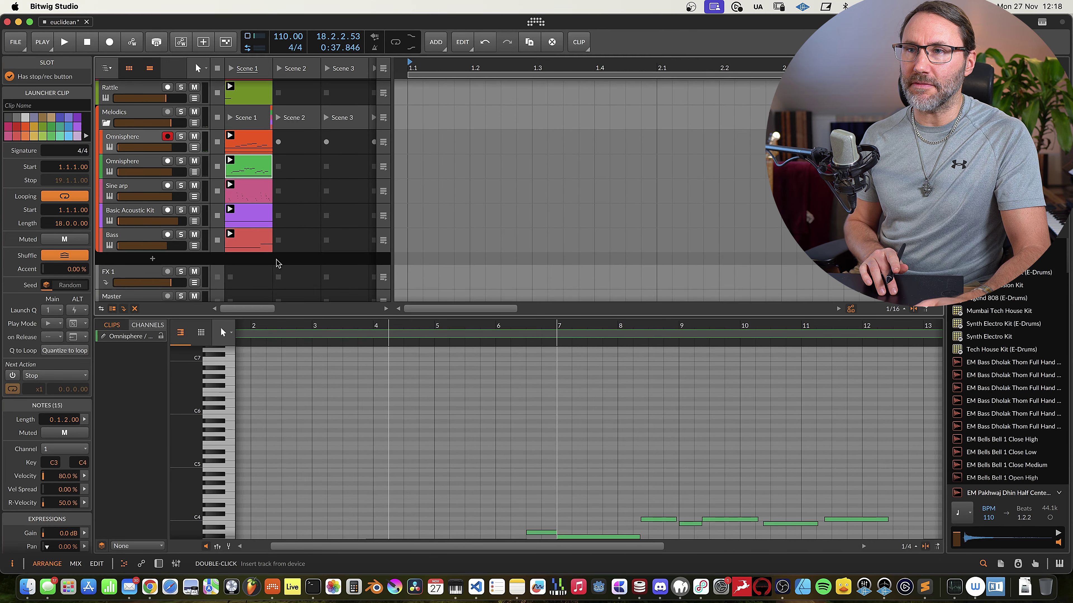
pyautogui.press('d')
pyautogui.click(180, 282)
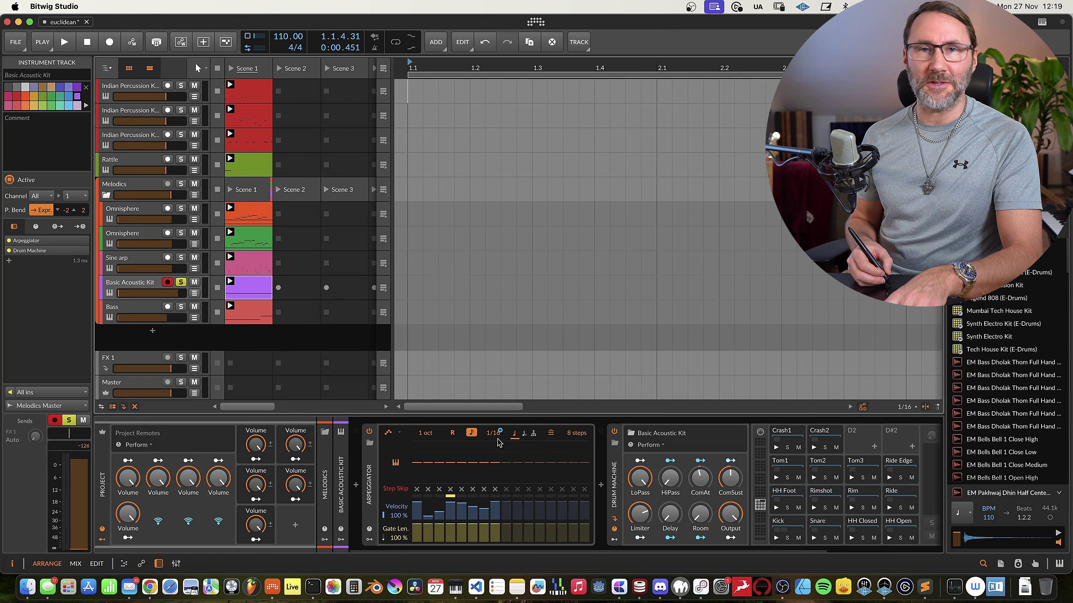
# Step: Play the Basic Acoustic Kit clip, view its Arpeggiator Note Rate automation, then select the Bass track
pyautogui.press('space')
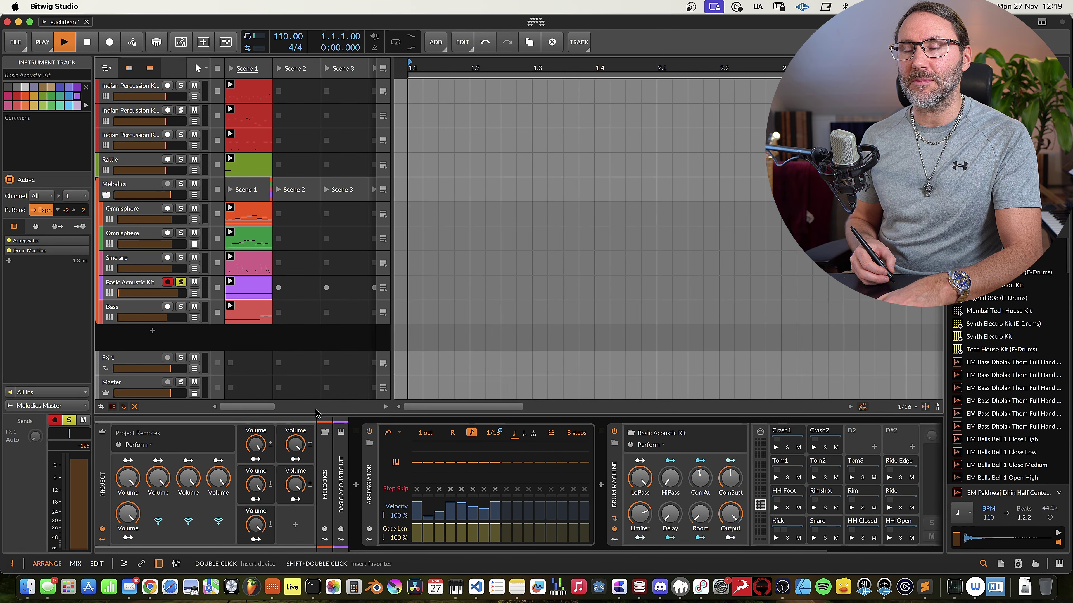
pyautogui.hotkey('alt', '3')
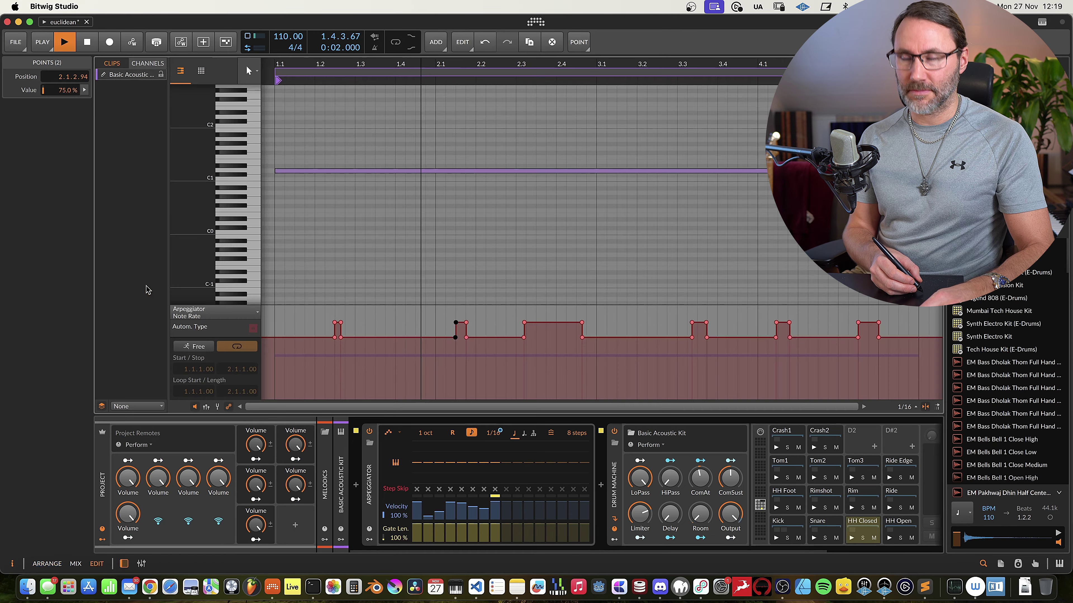
pyautogui.moveTo(464, 63); pyautogui.dragTo(465, 53)
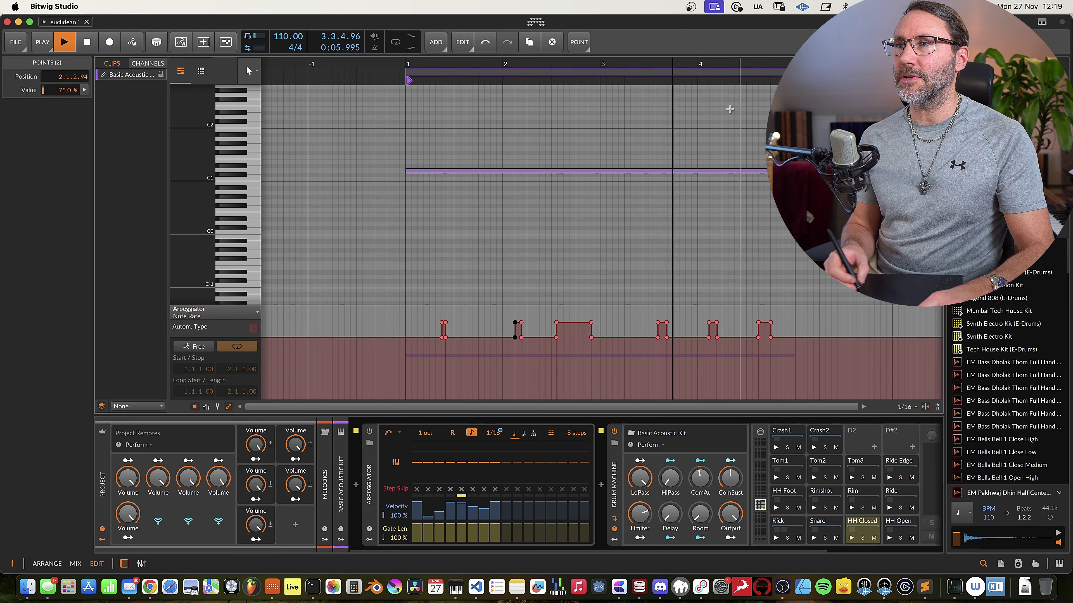
pyautogui.hotkey('alt', '1')
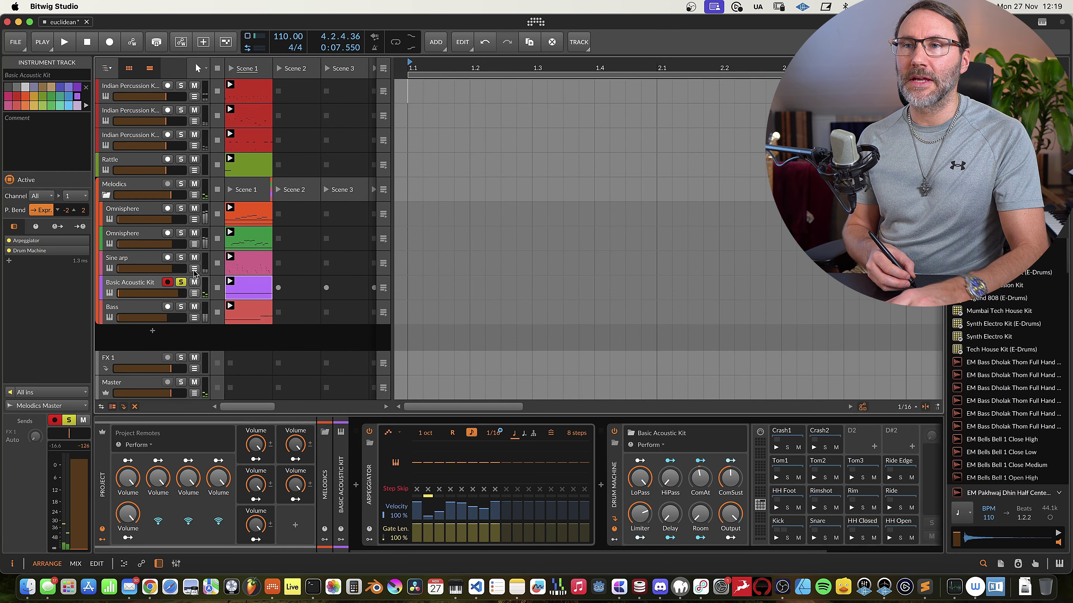
pyautogui.click(148, 308)
# Step: Select the Scene 1 Bass clip and open its C3 and D#3 notes in the editor
pyautogui.click(249, 308)
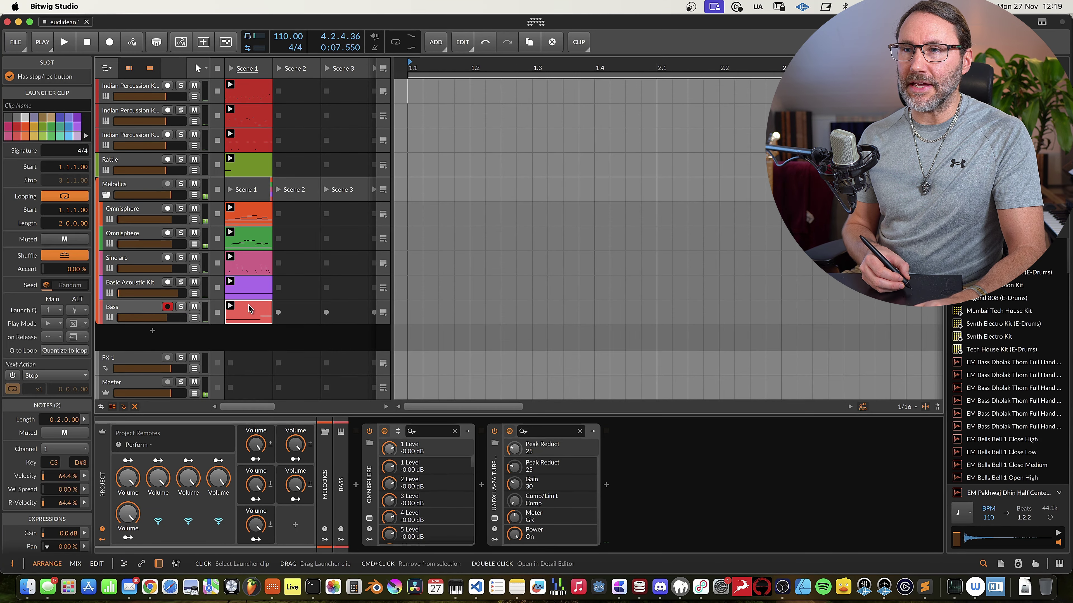
pyautogui.doubleClick(253, 307)
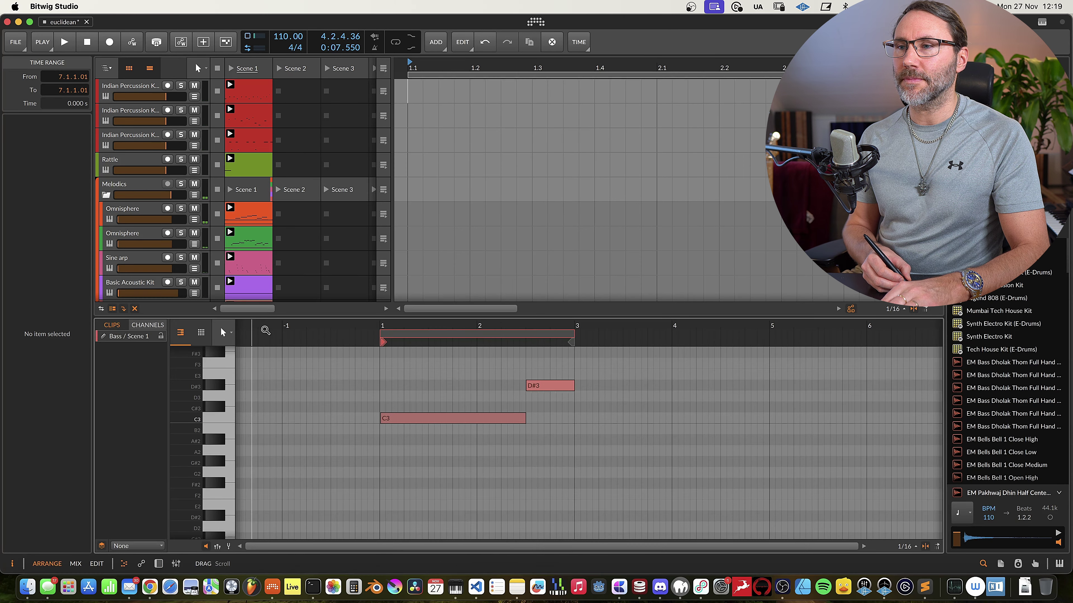